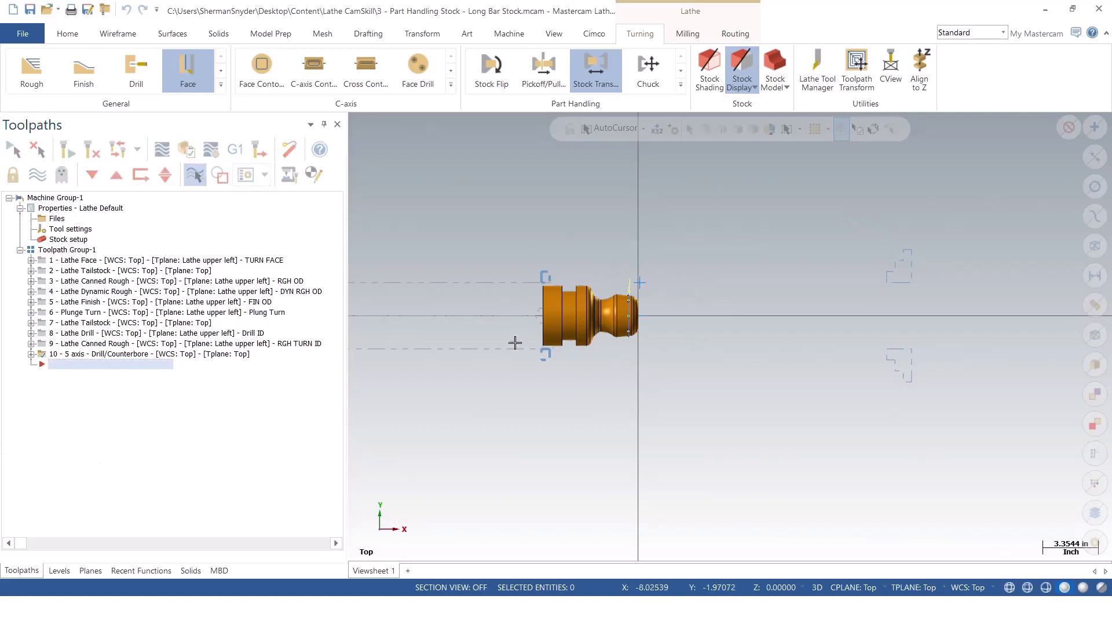
Step: Review the right-spindle chuck jaw parameters, then confirm the left-spindle stock as a 4.0 OD cylinder with 30.0 left margin
double_click(65, 241)
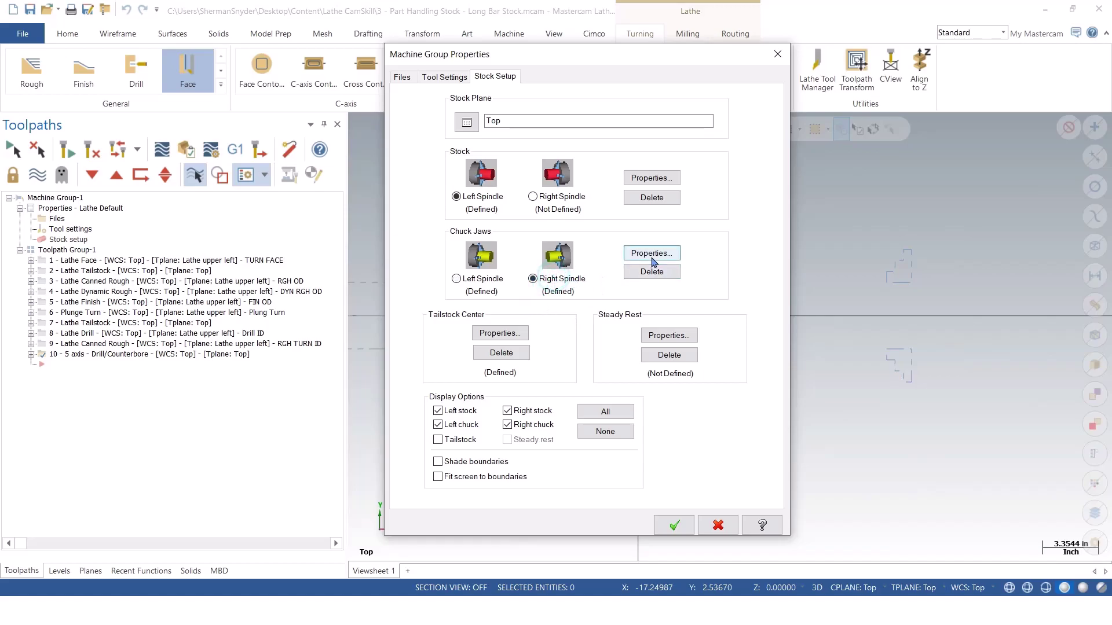
click(652, 255)
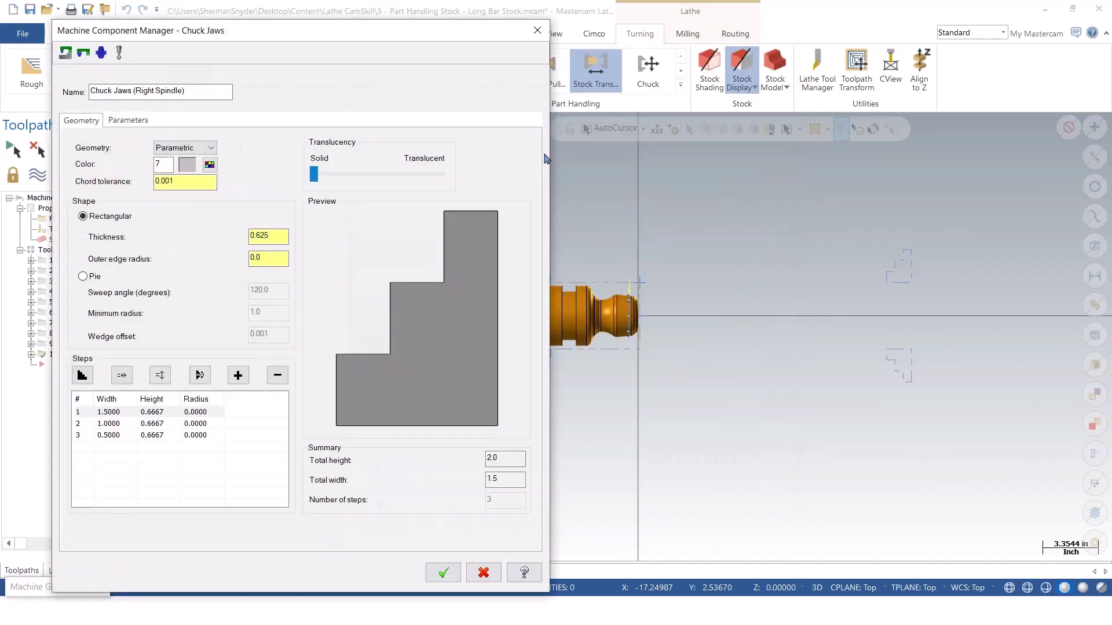
click(139, 121)
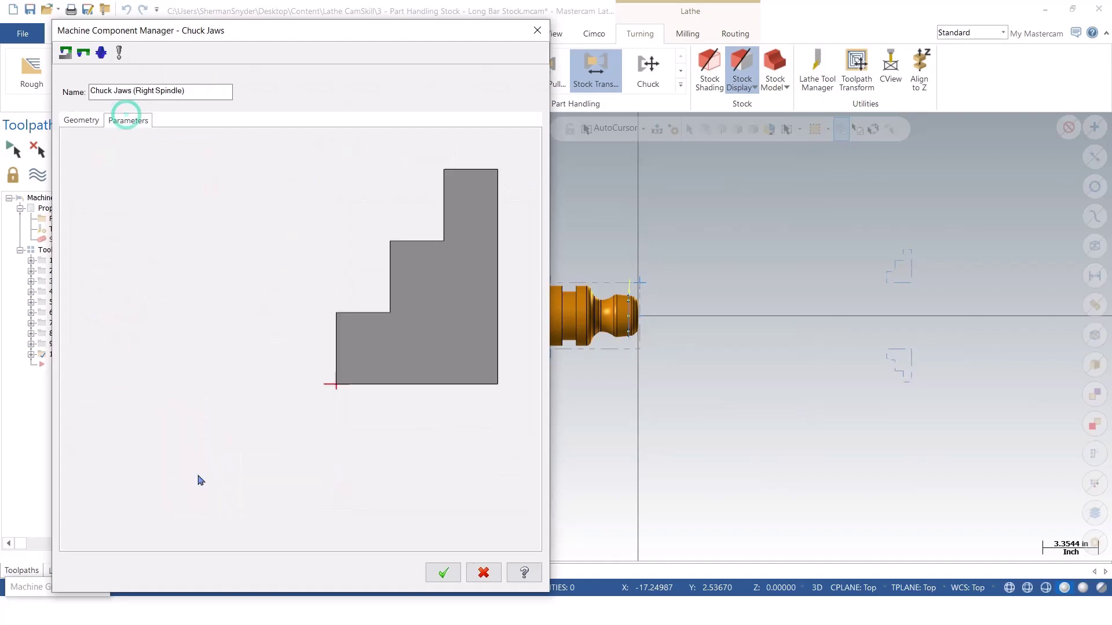
double_click(198, 355)
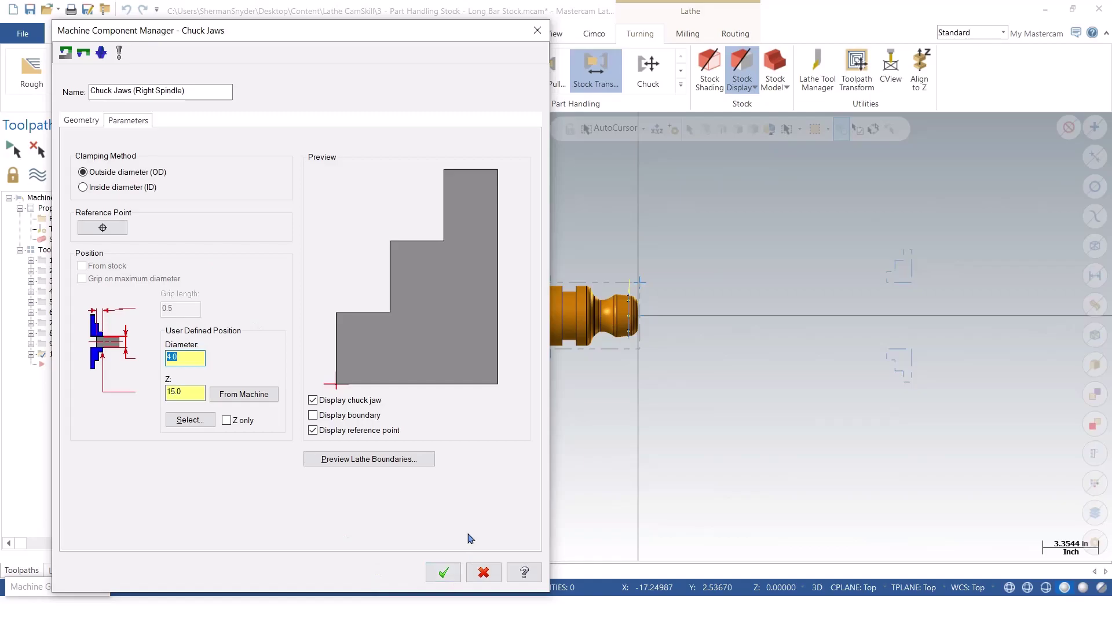
click(443, 573)
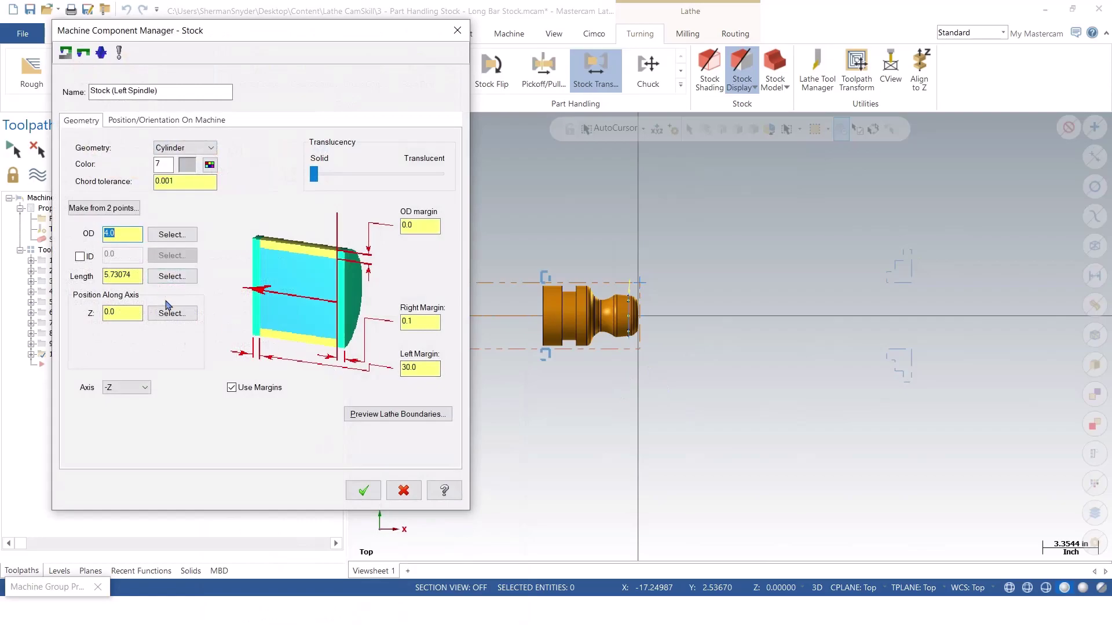
double_click(407, 374)
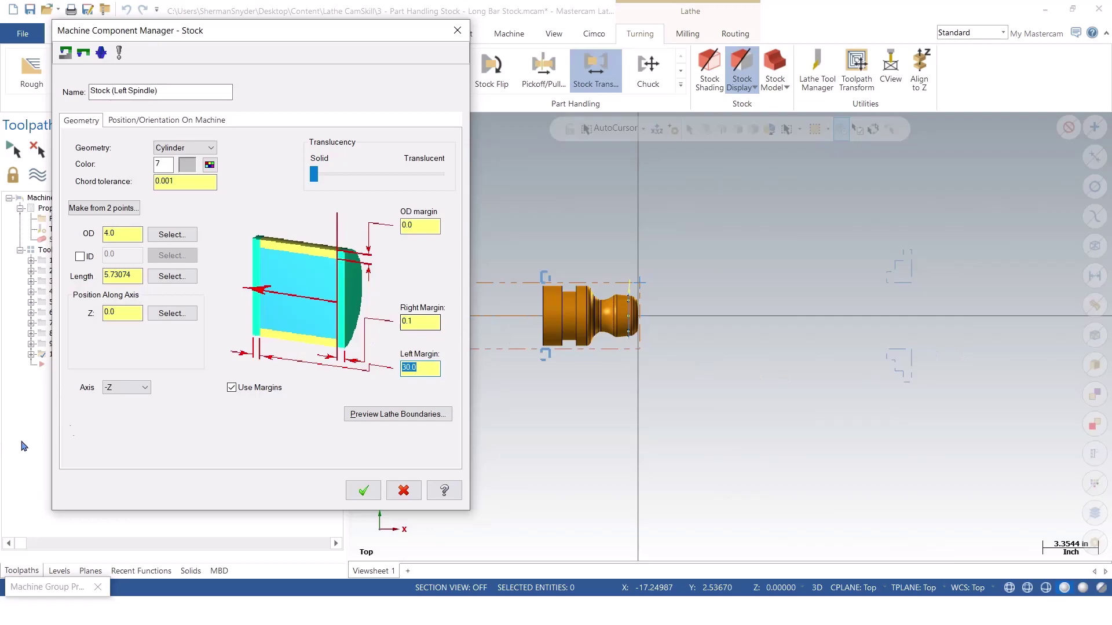
click(365, 490)
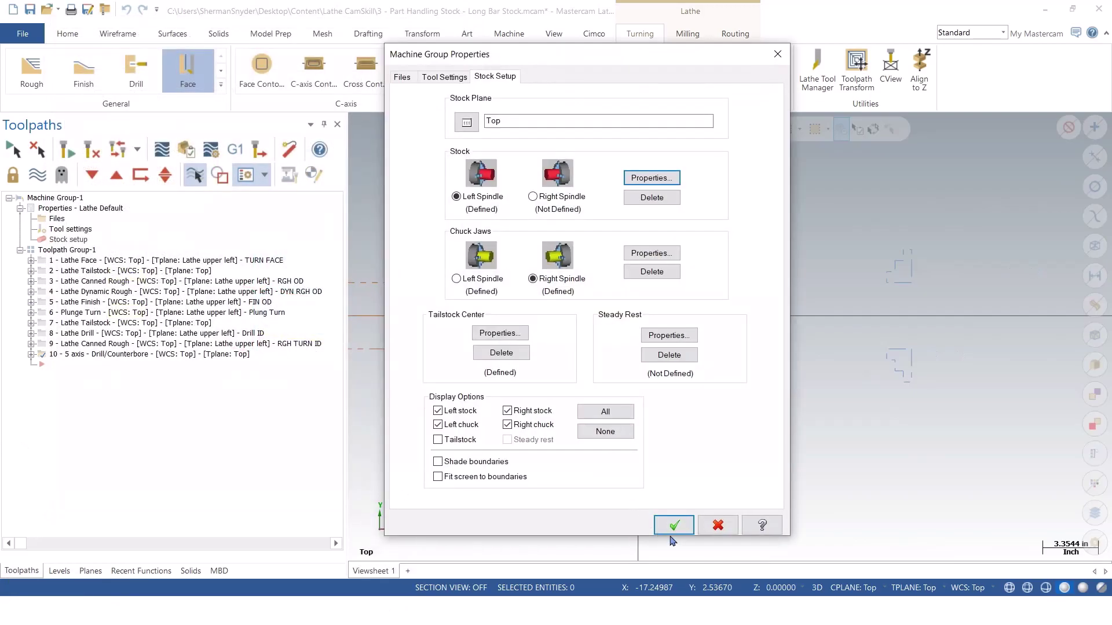
Step: Start Pickoff/Pull/Cutoff and, after comparing the operation types, choose Pickoff, bar pull, cutoff
click(672, 532)
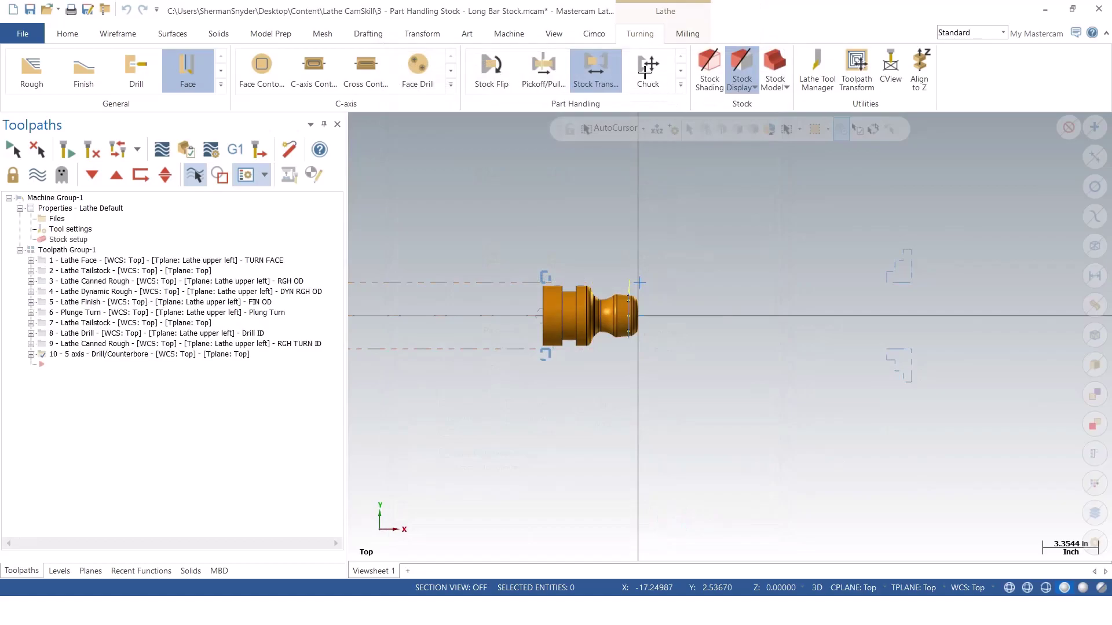
click(543, 68)
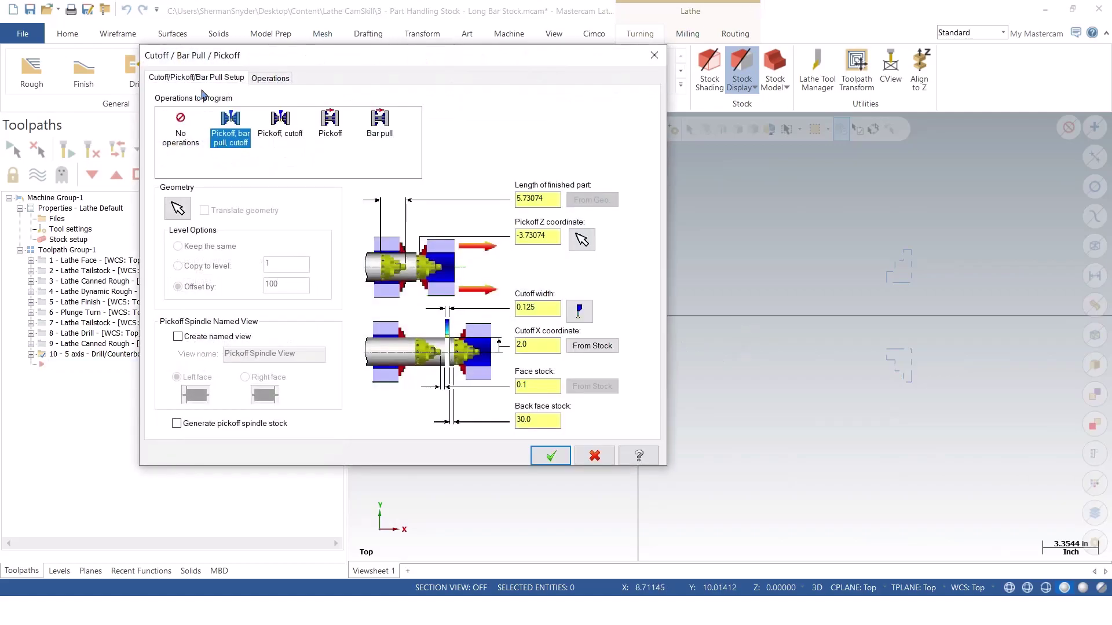
click(279, 123)
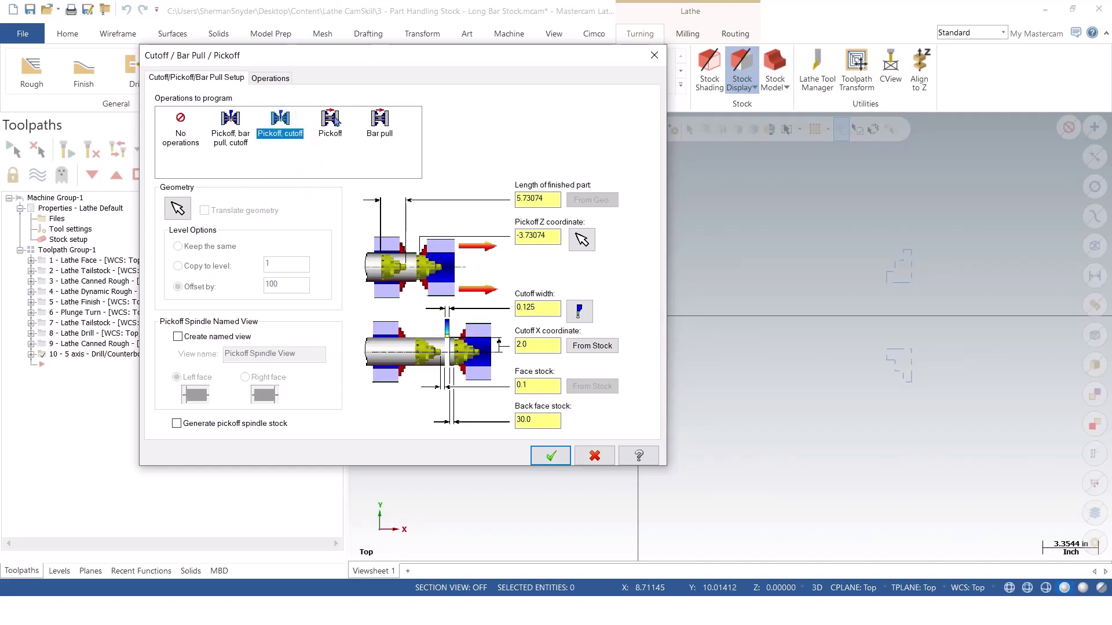
click(396, 128)
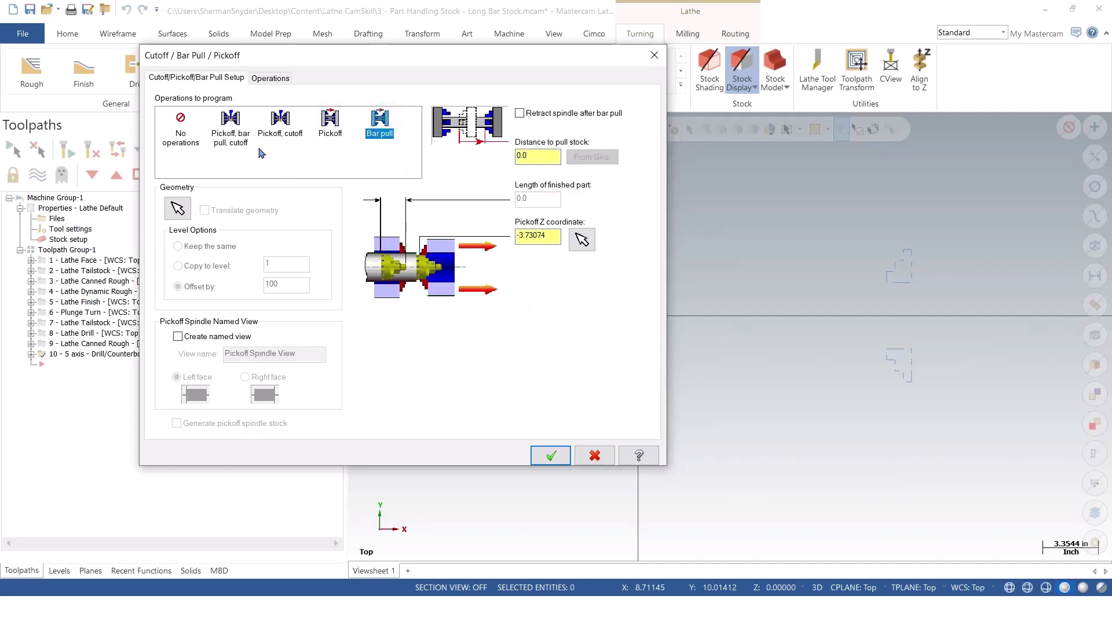
click(230, 121)
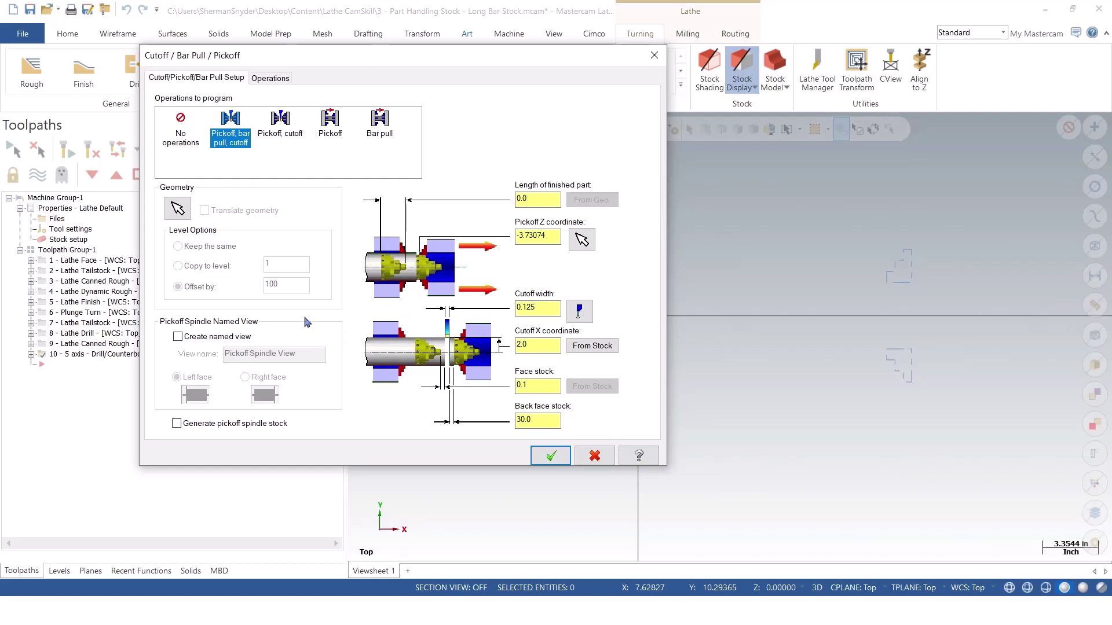
Step: Select the part geometry and translate it to the other spindle with a level offset of 100
click(173, 210)
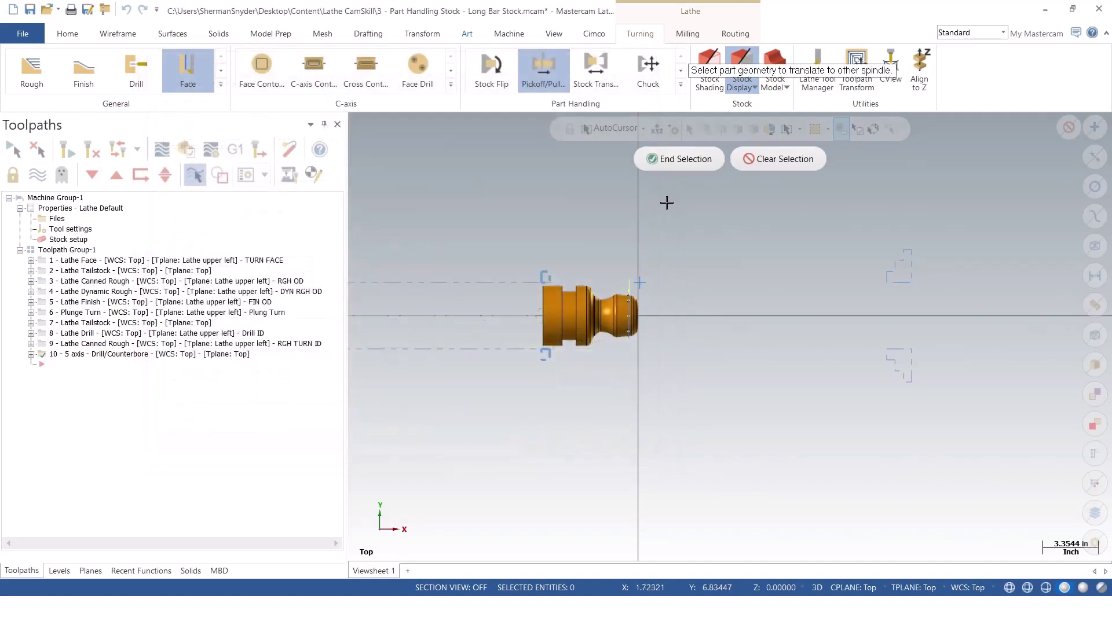
click(703, 158)
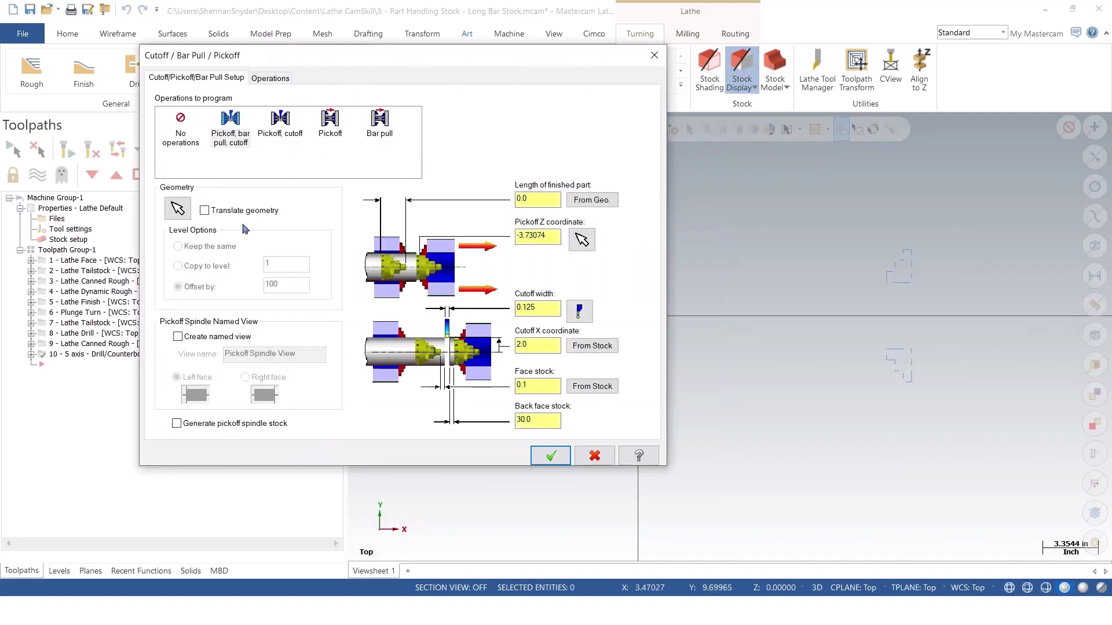
click(205, 210)
click(285, 283)
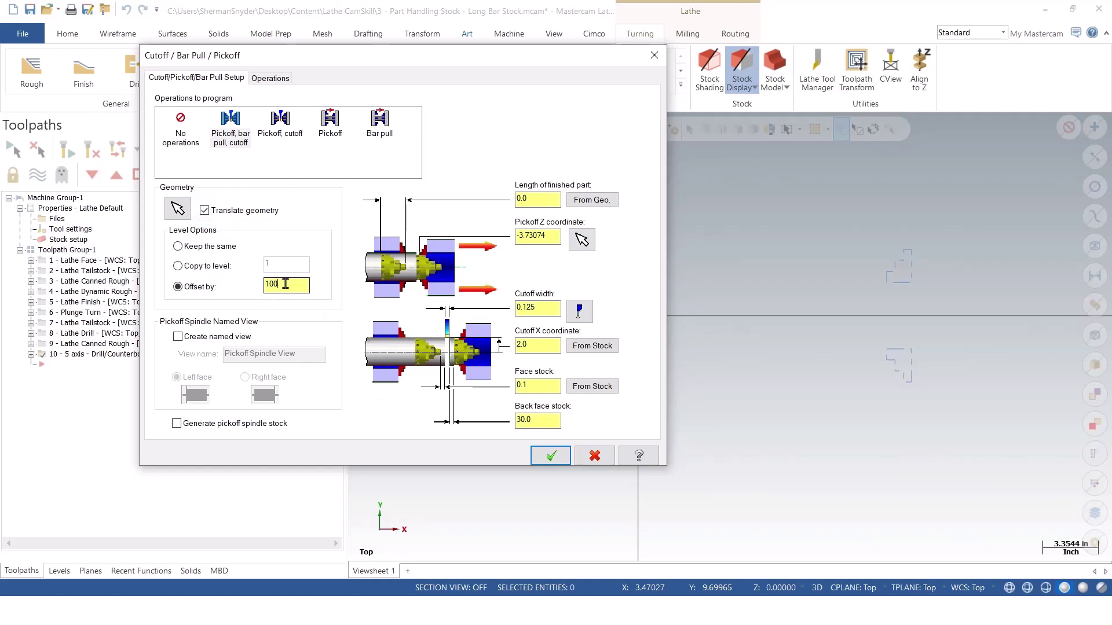
double_click(293, 286)
Step: Create a left-face Pickoff Spindle named view and generate pickoff spindle stock
click(178, 339)
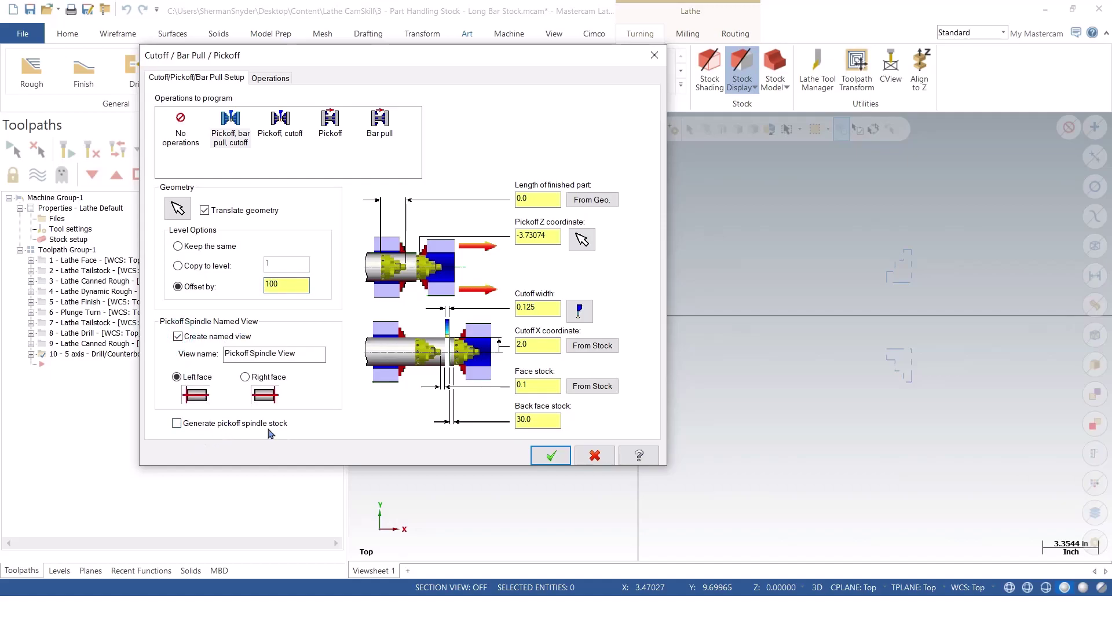
click(177, 424)
click(182, 378)
click(245, 377)
click(176, 377)
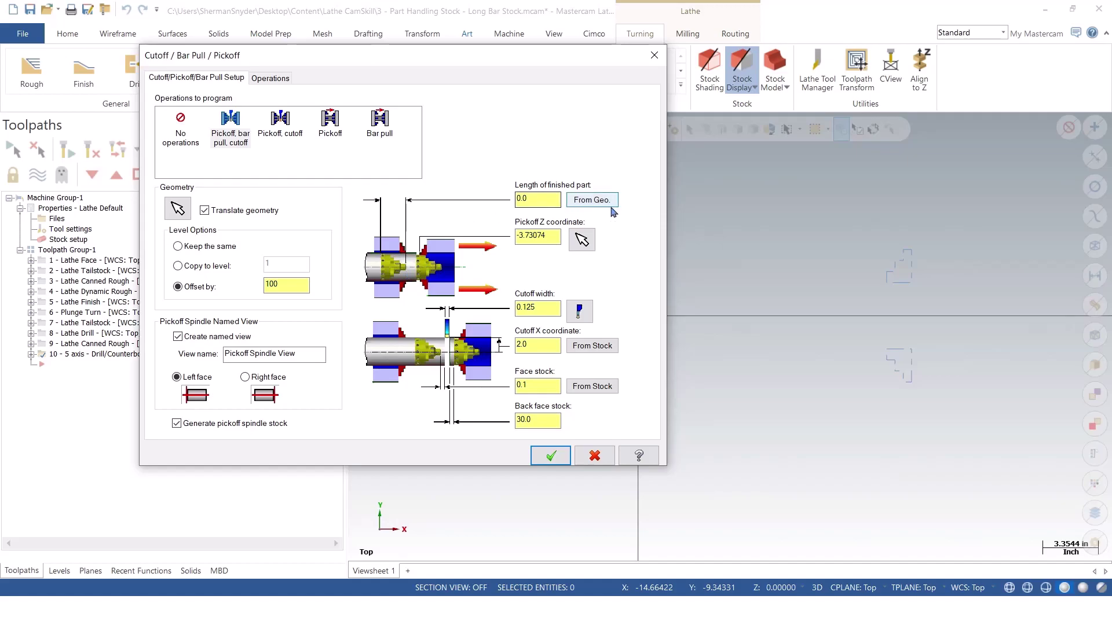
Step: Set finished-part length 5.73074 and take pickoff Z -3.73074 from a quadrant point on the part
click(592, 200)
double_click(546, 201)
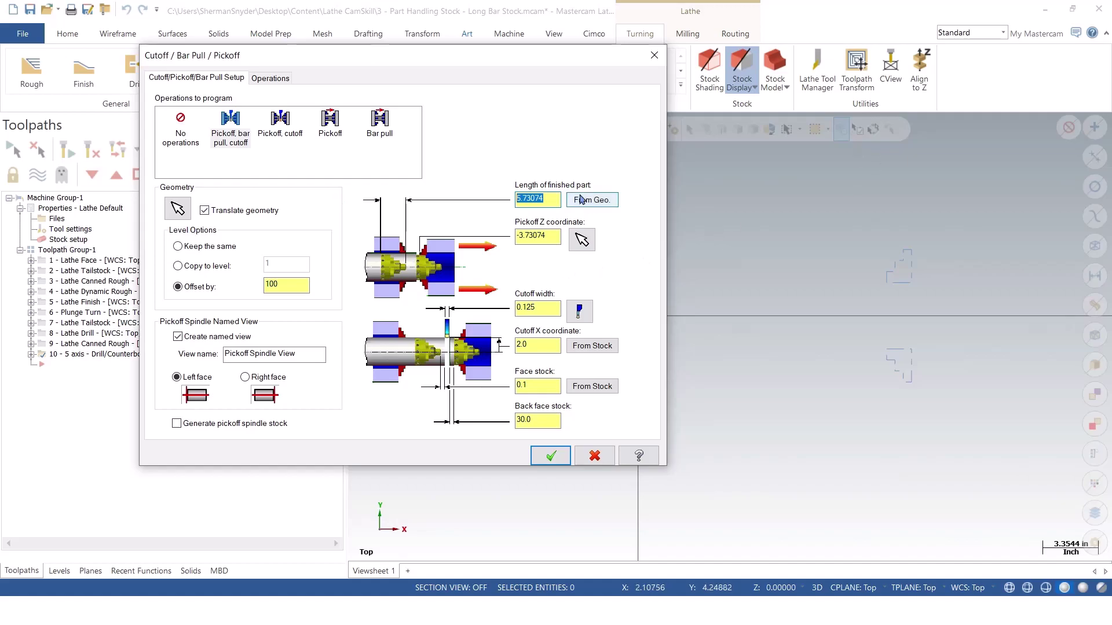
click(581, 240)
scroll(635, 243, up, 4)
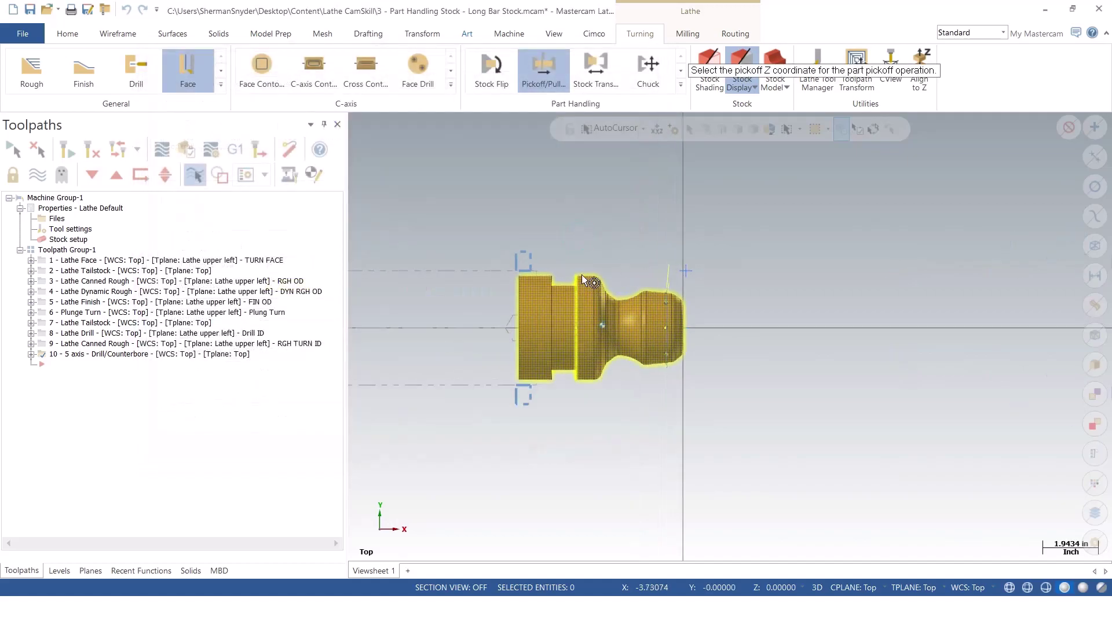
middle_drag(587, 254, 603, 251)
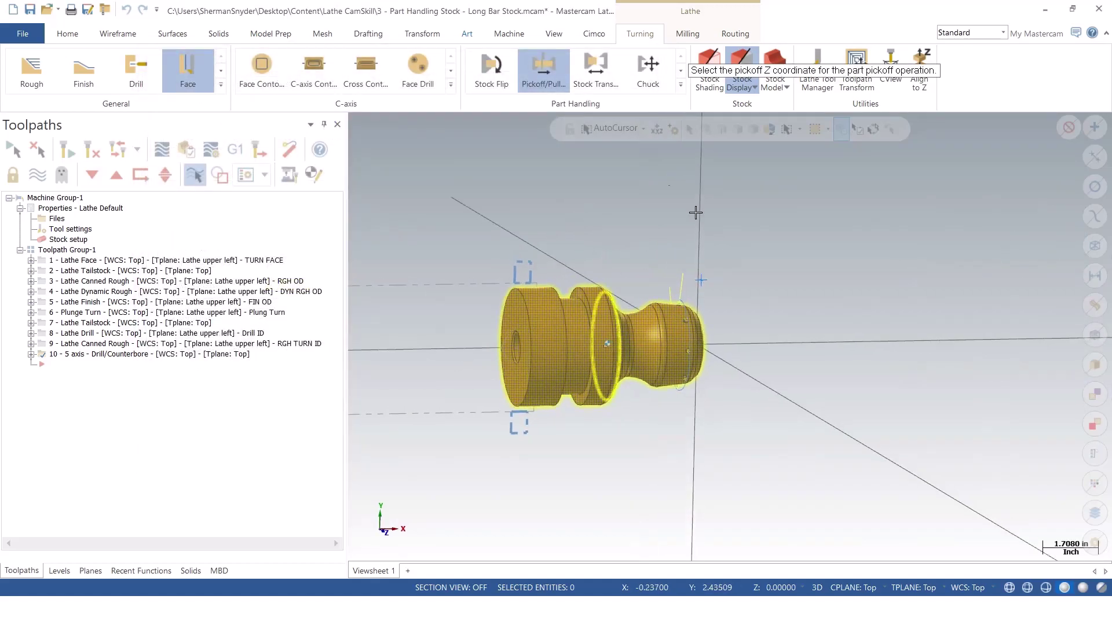
click(643, 128)
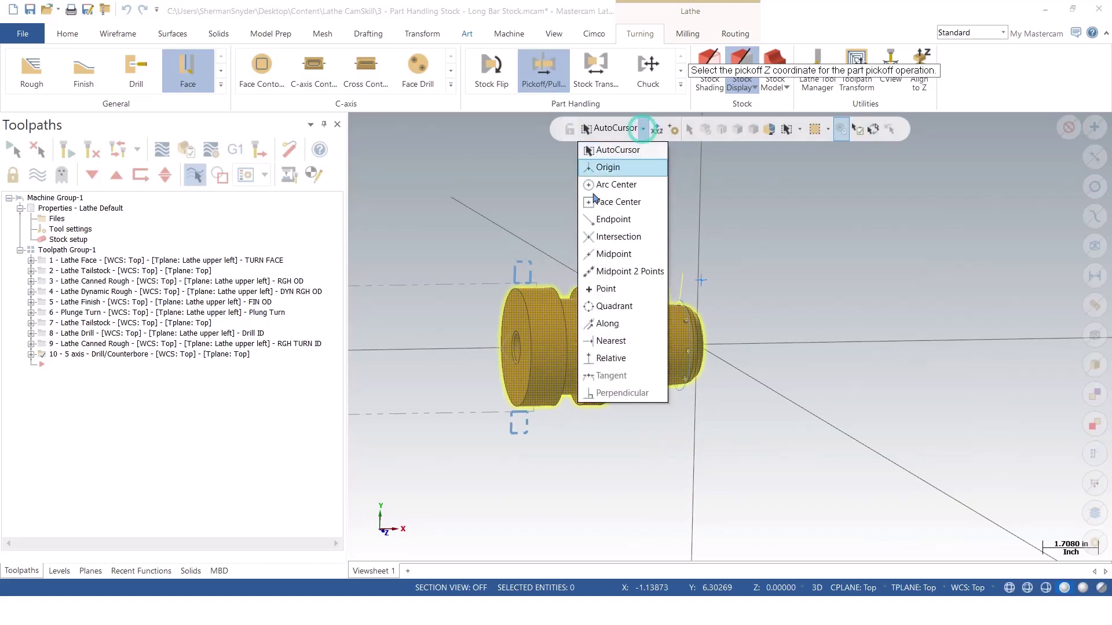
click(617, 309)
scroll(578, 313, up, 4)
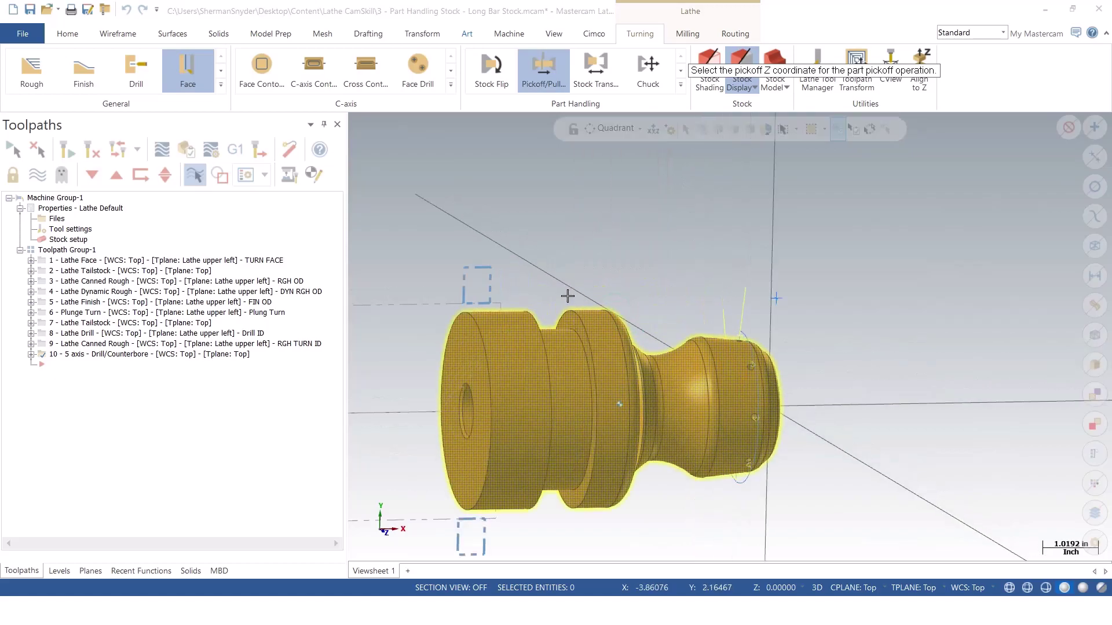
click(578, 313)
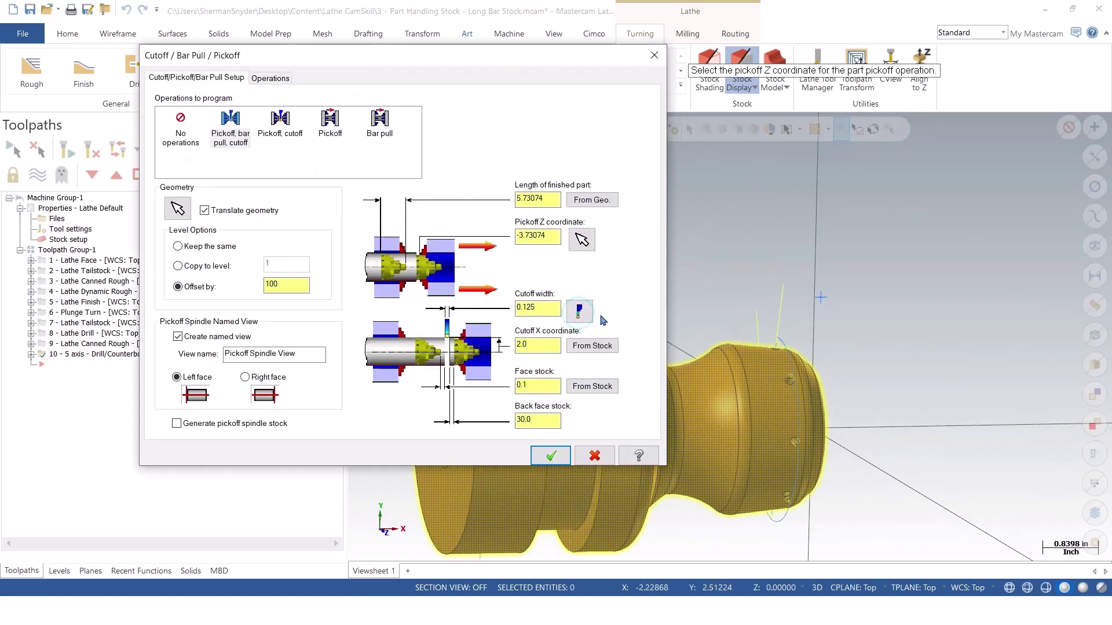
double_click(553, 239)
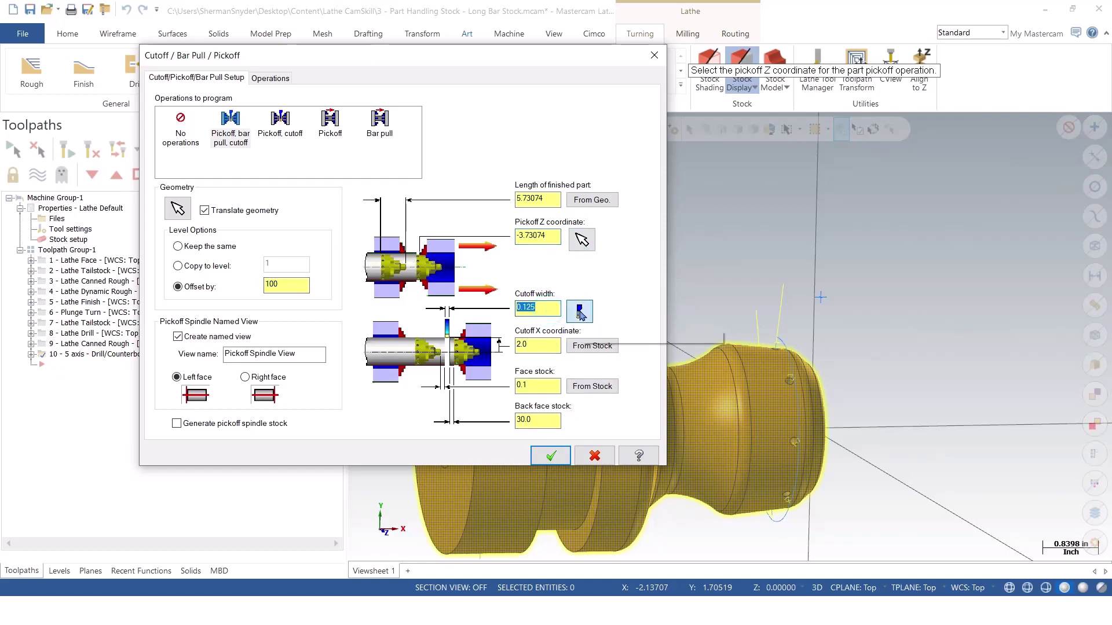
Step: Choose T151151 OD CUTOFF RIGHT as the cutoff tool
click(578, 311)
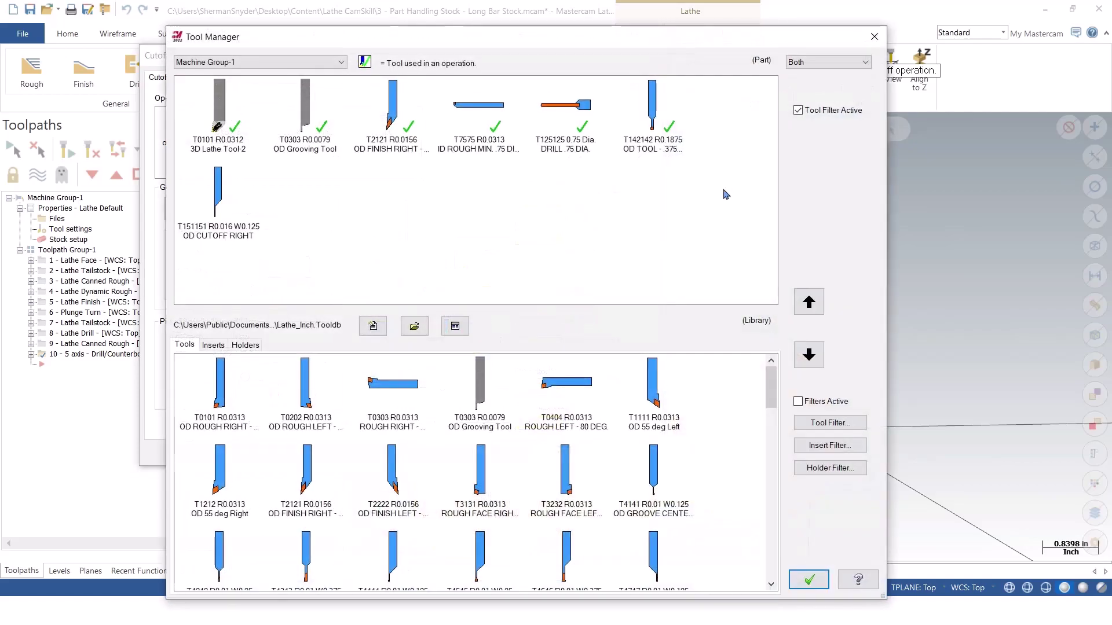
click(211, 197)
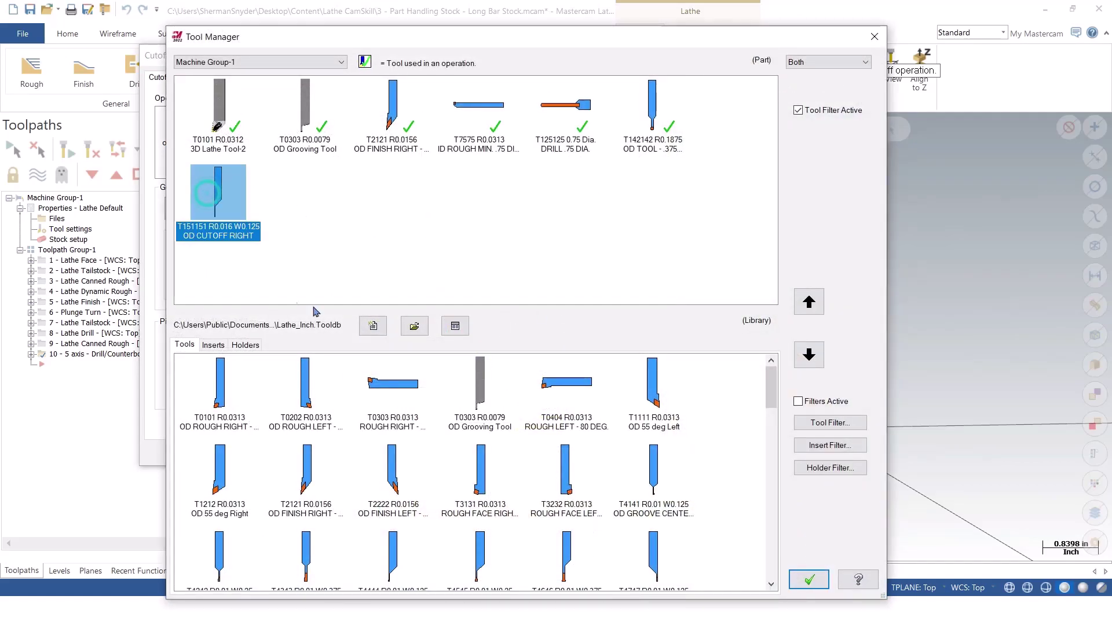
click(809, 579)
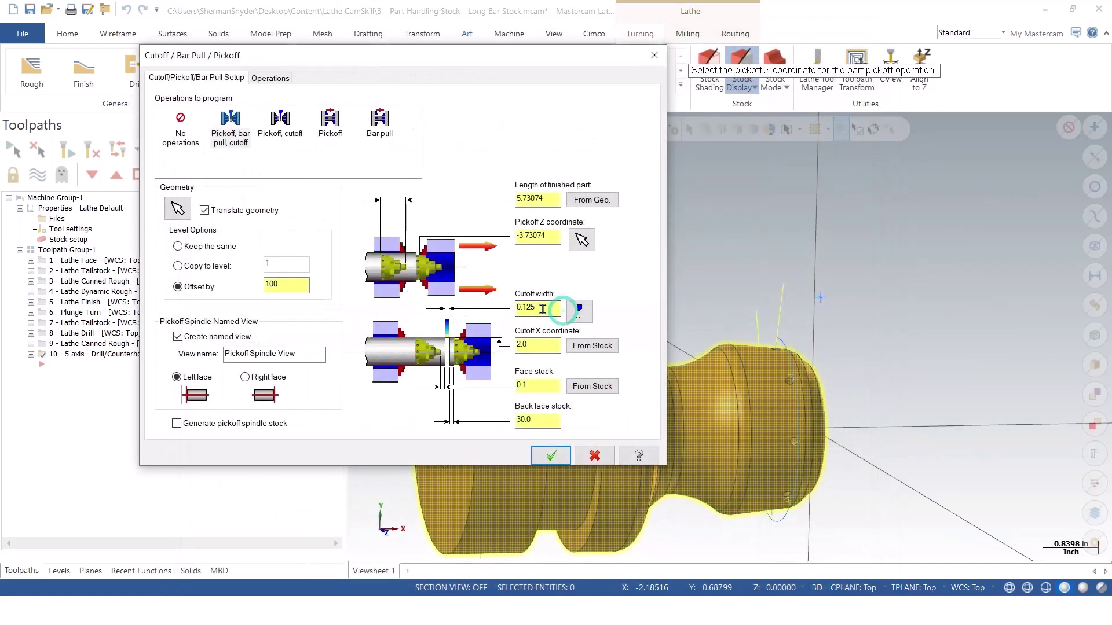
Step: Keep cutoff width 0.125, cutoff X 2.0 and face stock 0.1, set back face stock to 0.02, and accept
double_click(543, 309)
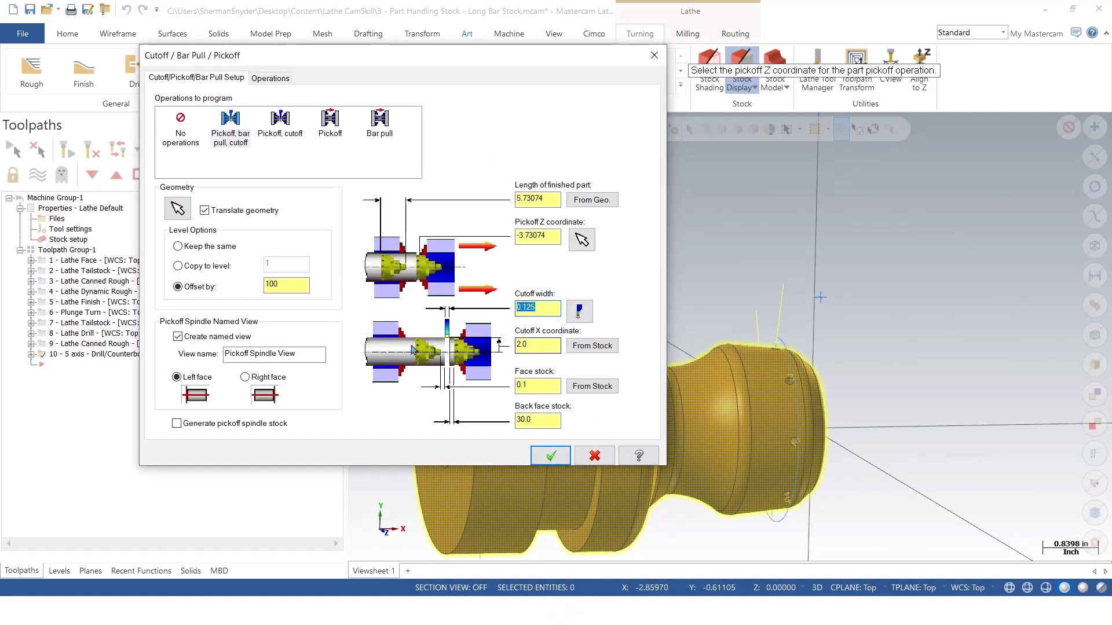
click(606, 347)
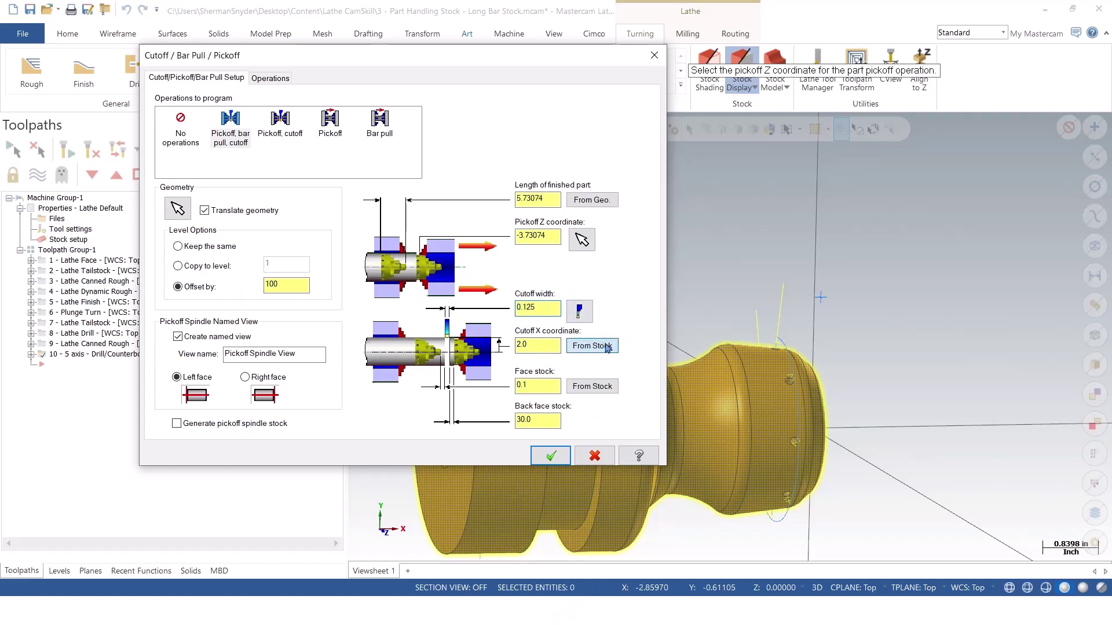
double_click(537, 346)
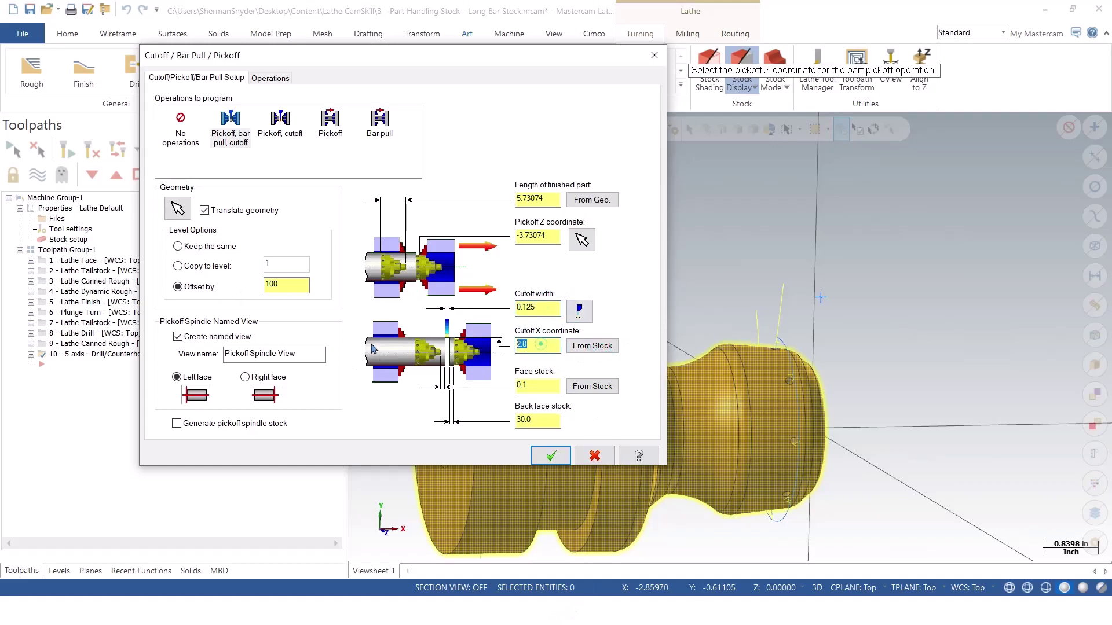
double_click(547, 387)
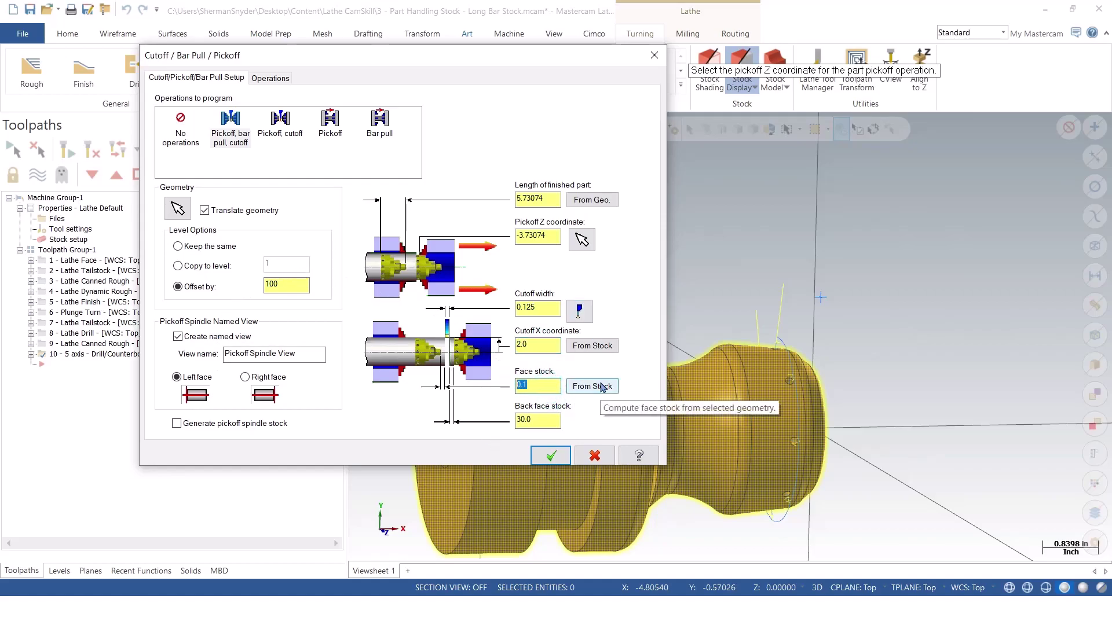
double_click(544, 386)
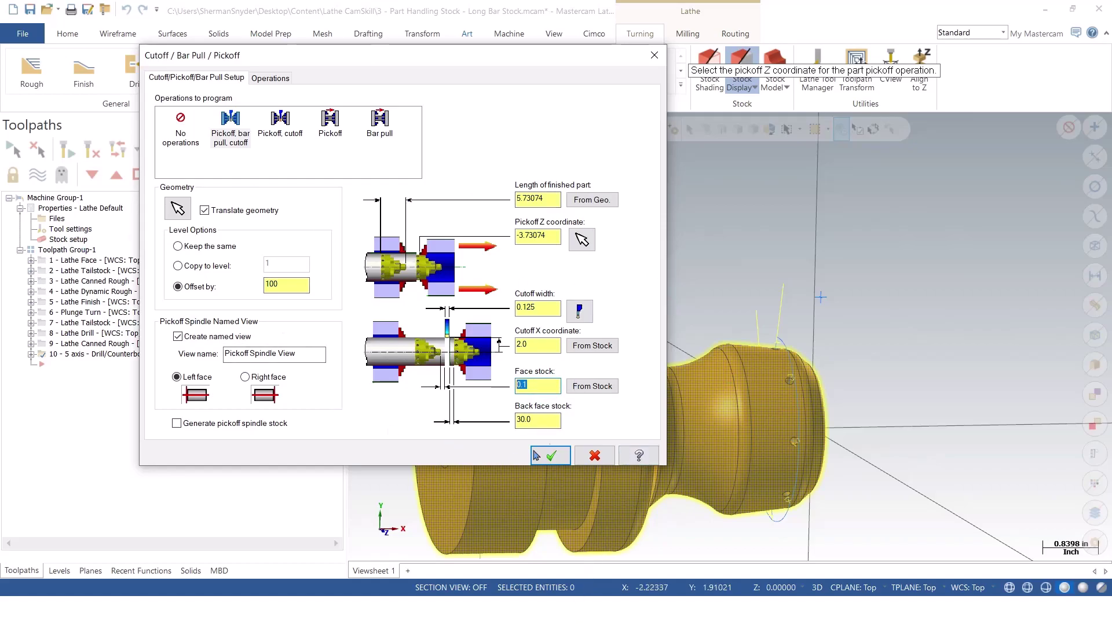
double_click(549, 419)
text(02)
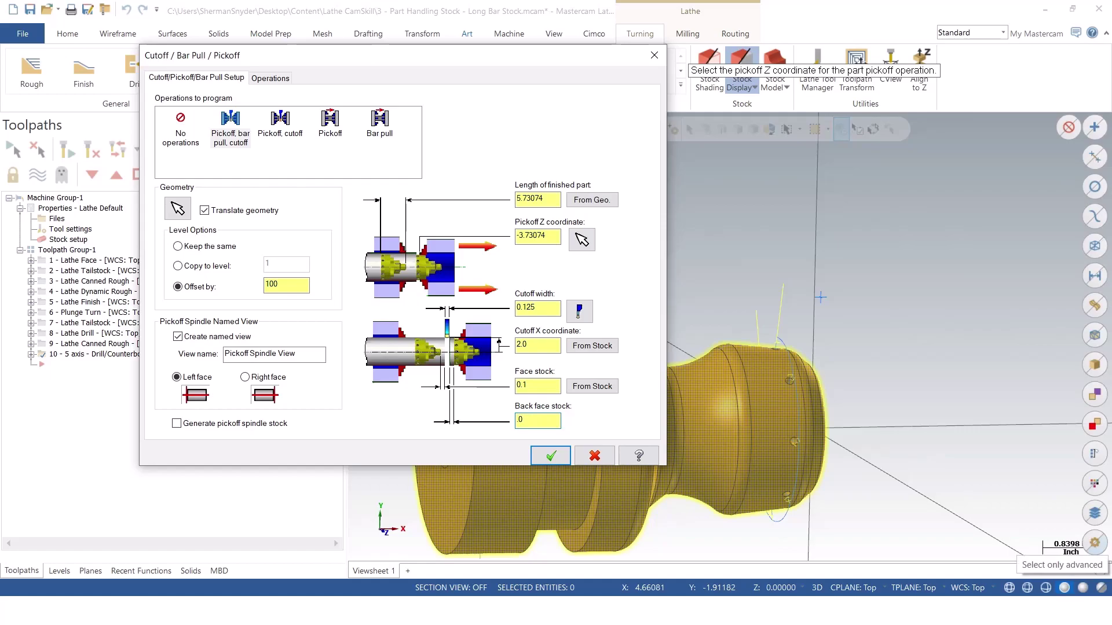
click(561, 456)
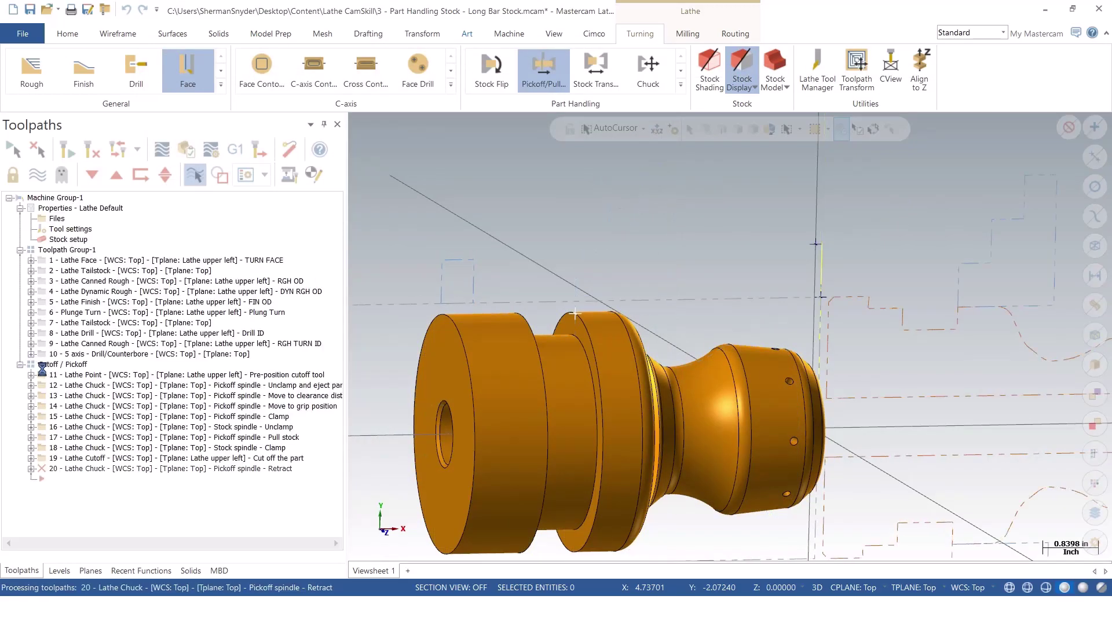
Step: Inspect operations 12 and 15 and switch the viewport to Top (WCS)
click(98, 386)
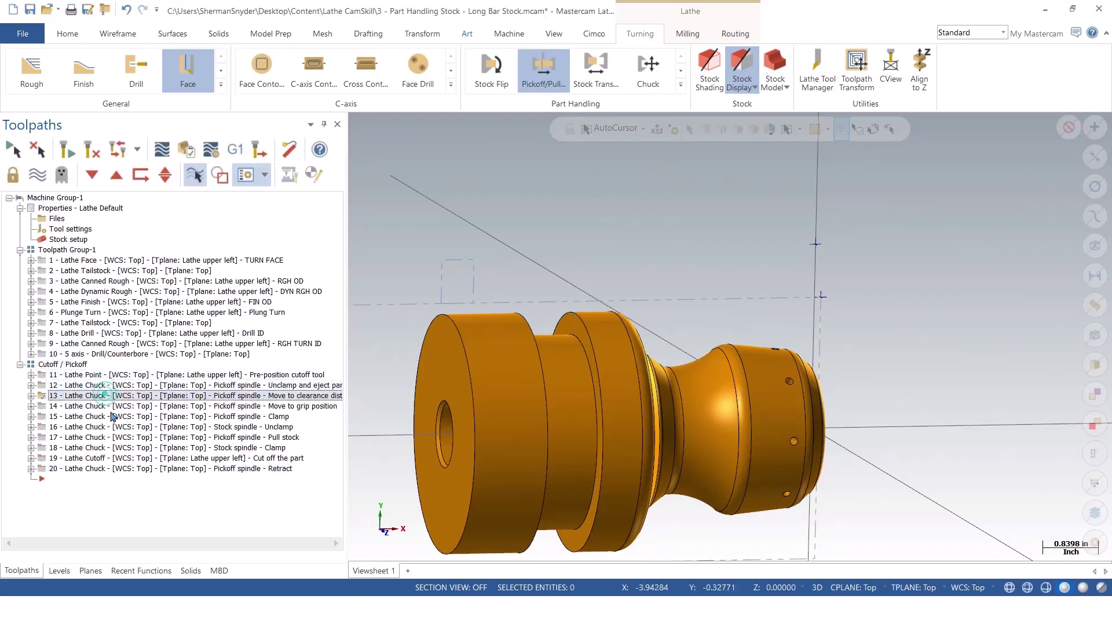
click(108, 417)
right_click(502, 186)
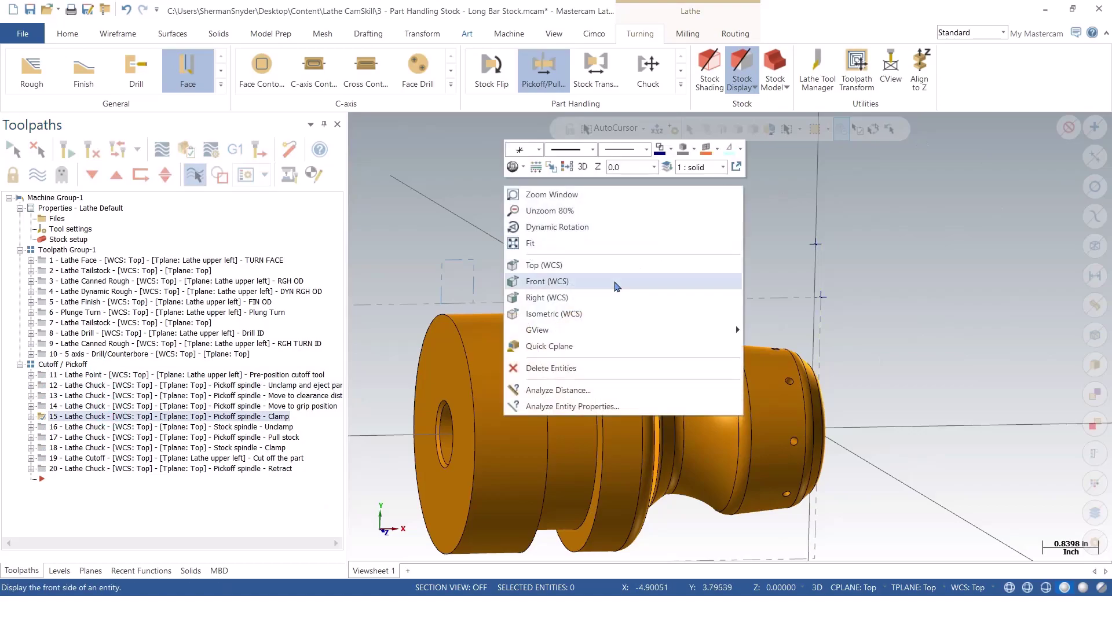
click(550, 265)
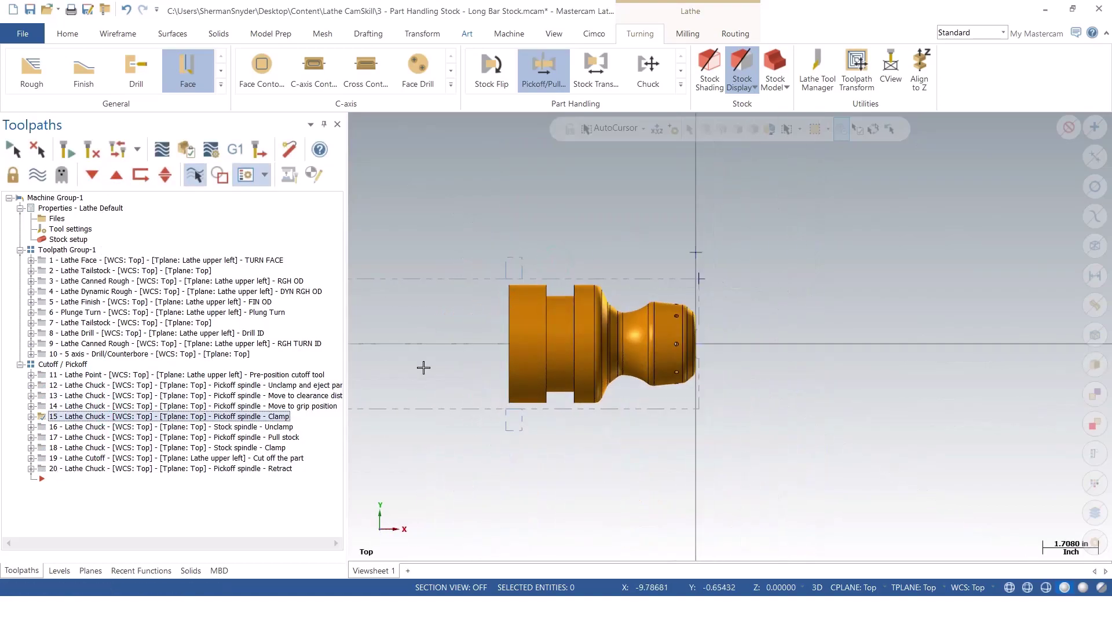
Step: Move the insert arrow up above operation 11
click(119, 180)
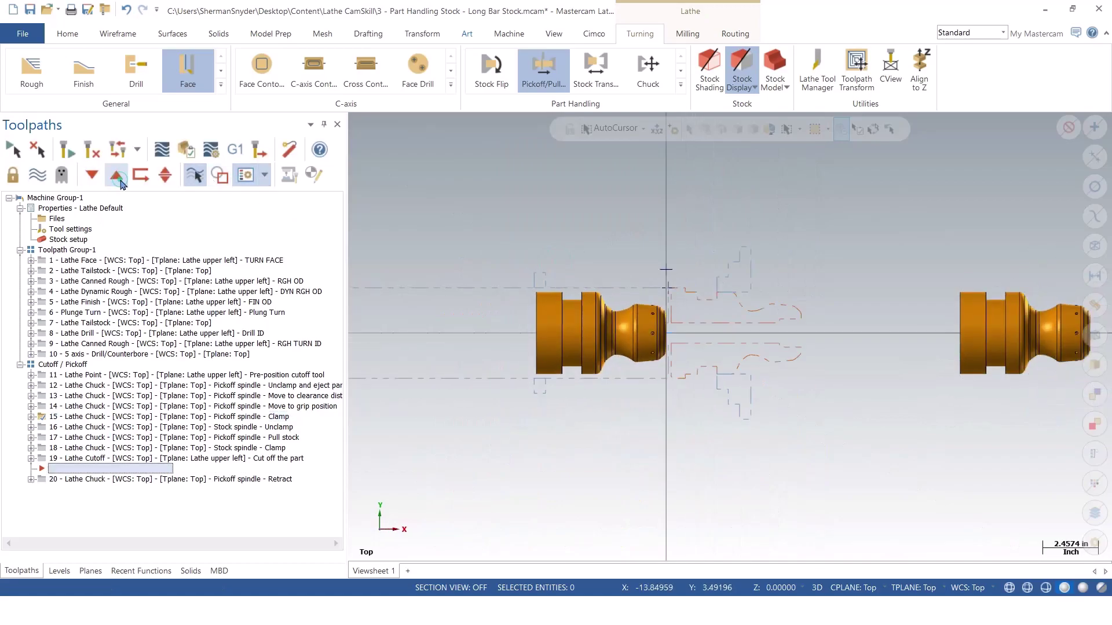
click(120, 180)
click(121, 181)
click(121, 181)
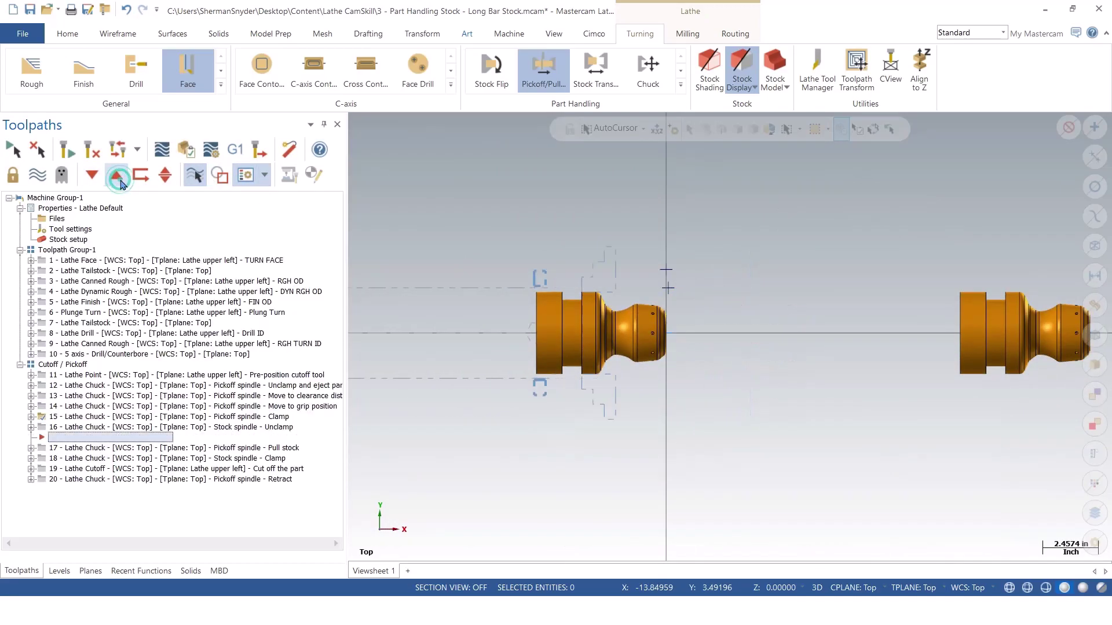
click(120, 181)
click(120, 180)
click(121, 181)
click(121, 180)
click(120, 180)
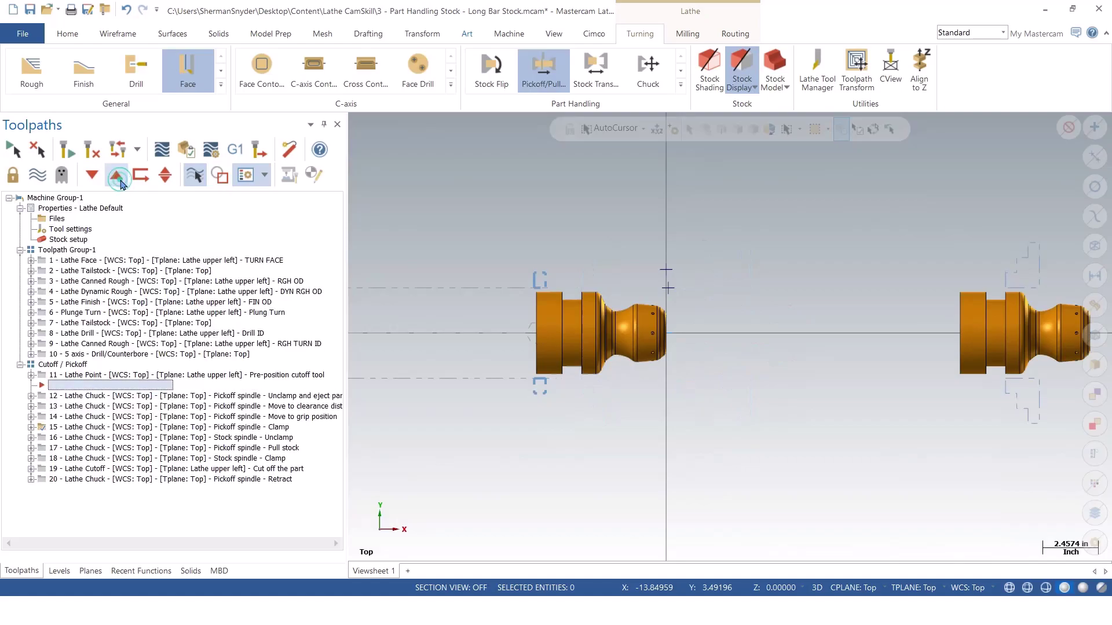
click(120, 181)
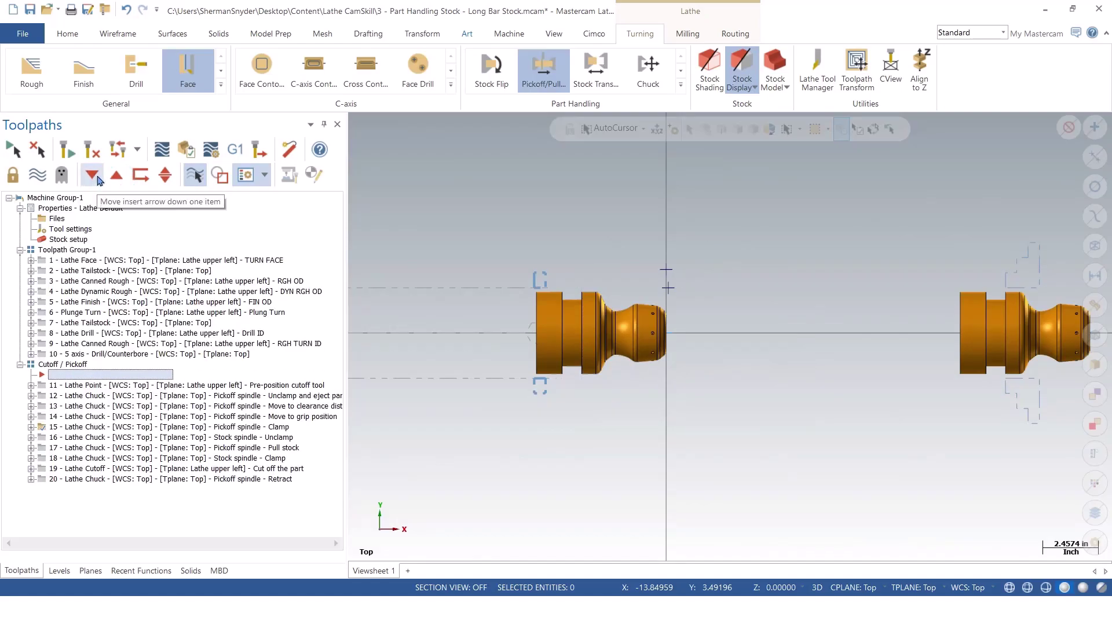
Step: Step the insert arrow down through operations 11–20 to watch the part move to the pickoff spindle
click(96, 179)
click(97, 179)
click(97, 179)
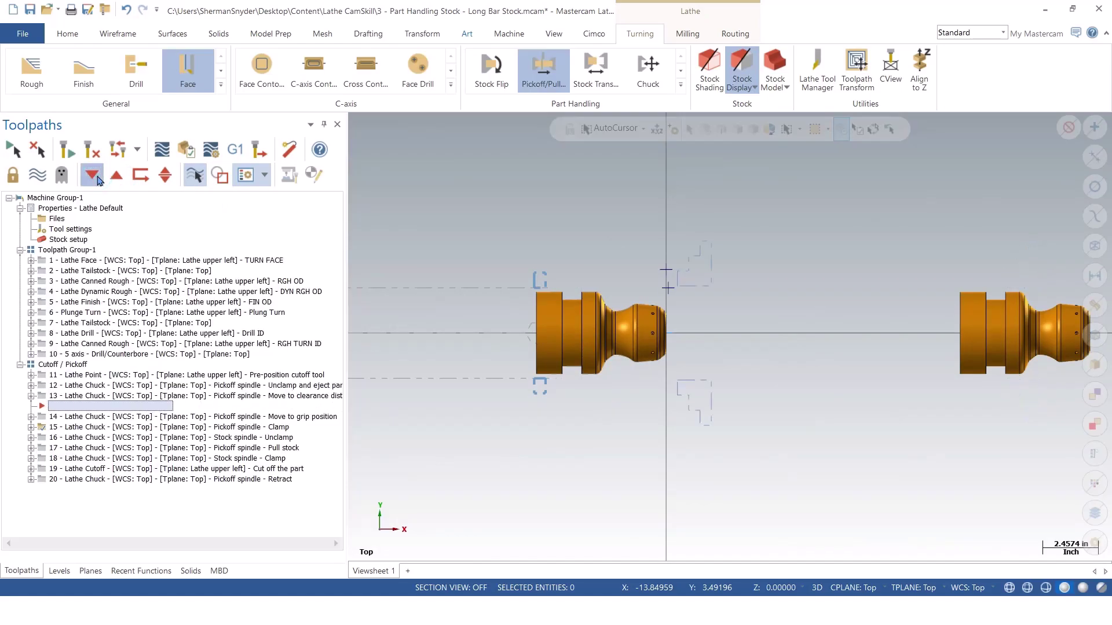
click(97, 180)
click(97, 180)
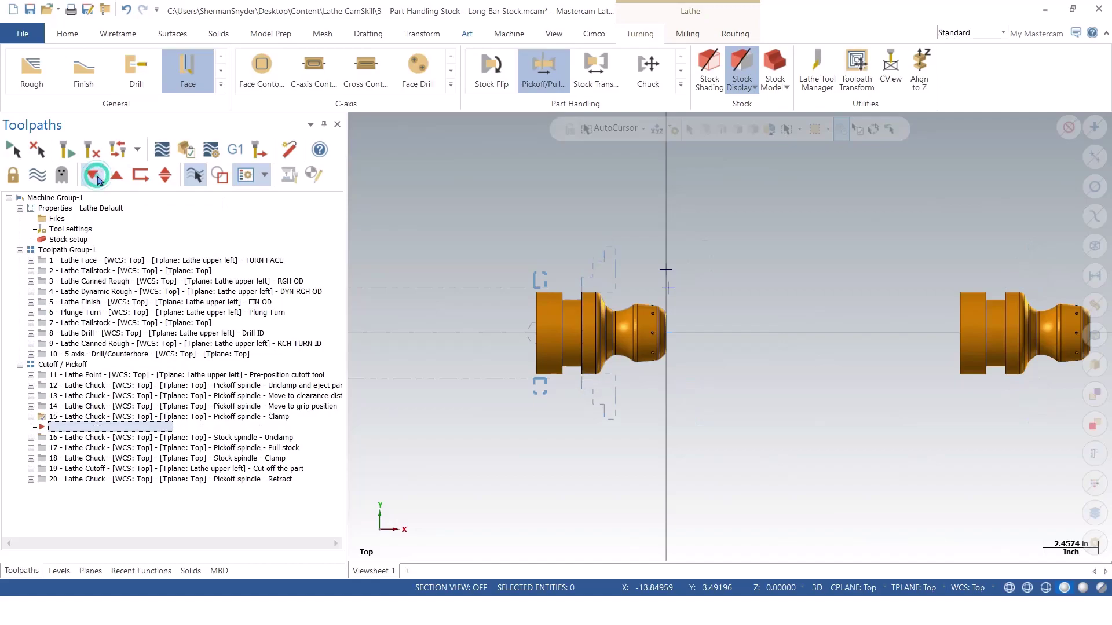
click(97, 179)
click(98, 179)
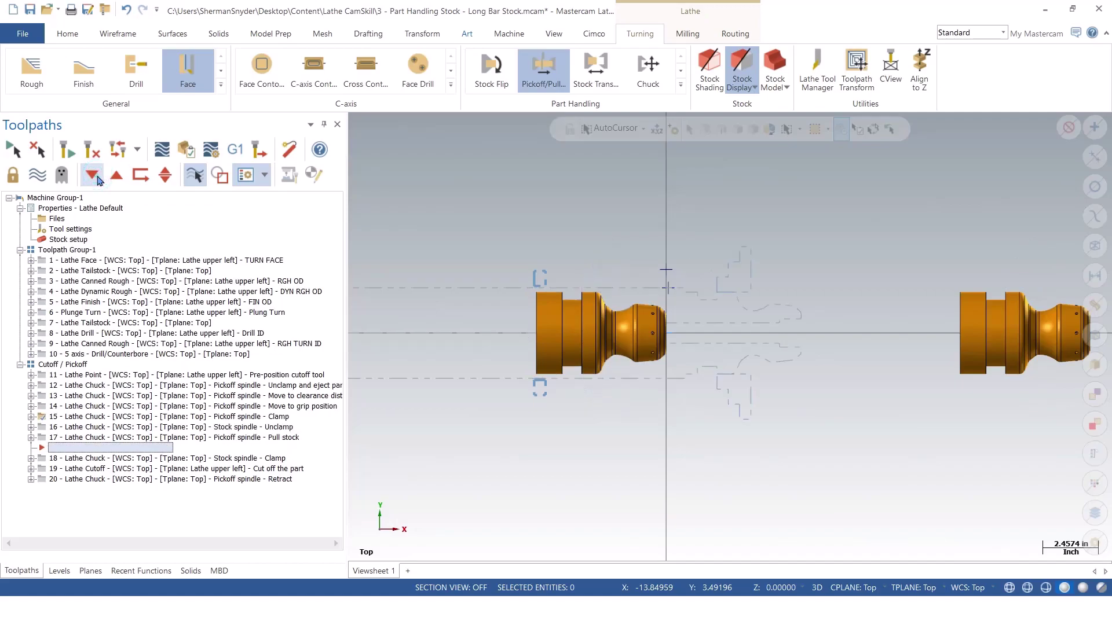
click(97, 180)
click(97, 180)
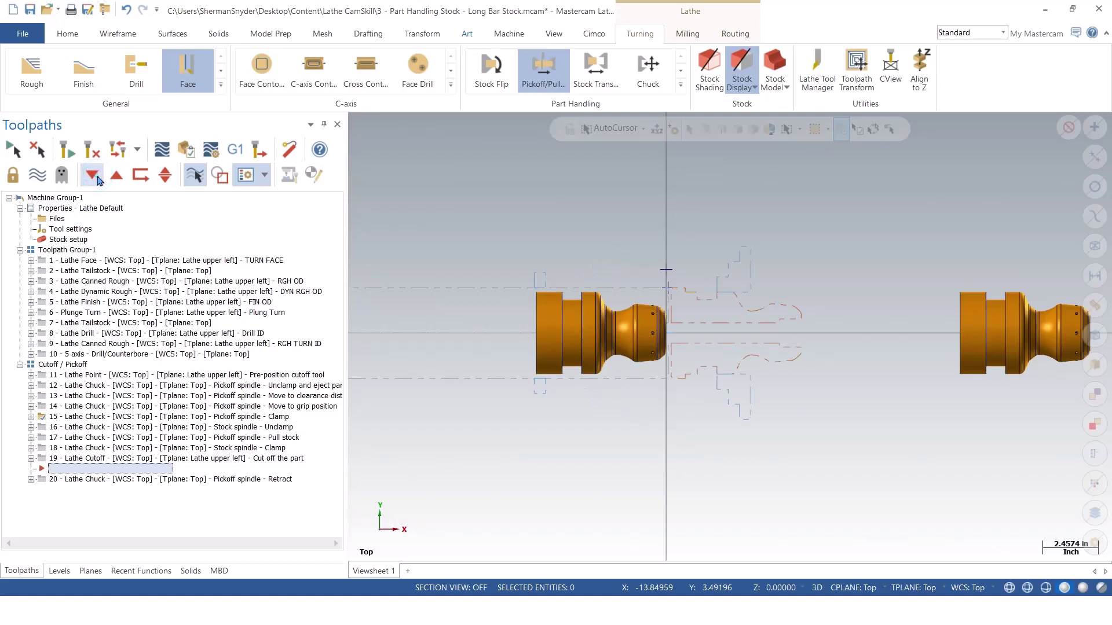
click(97, 180)
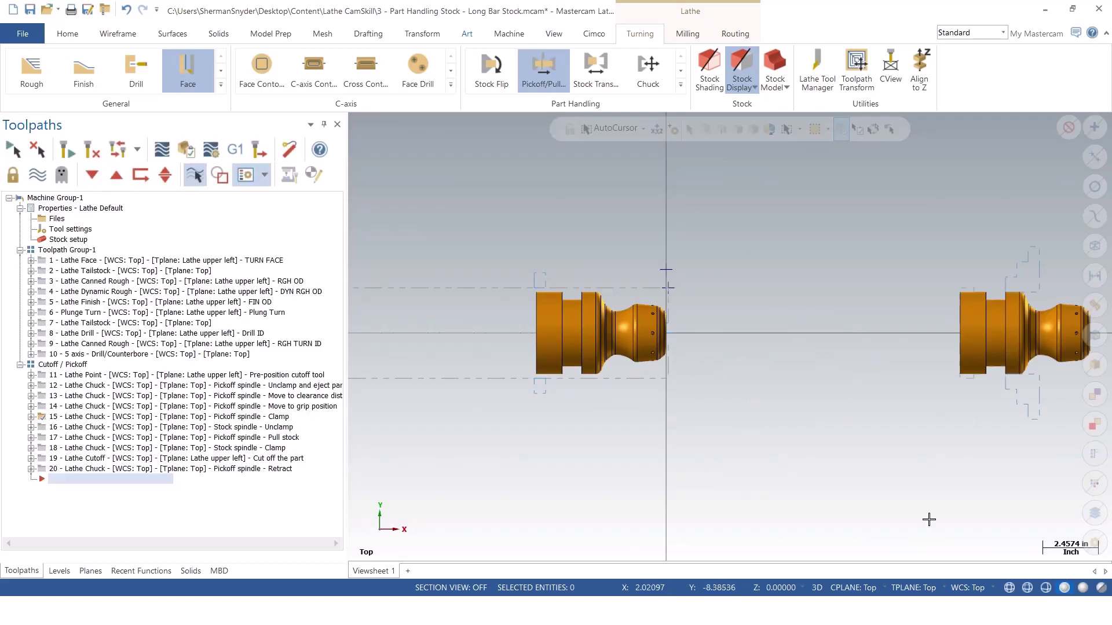